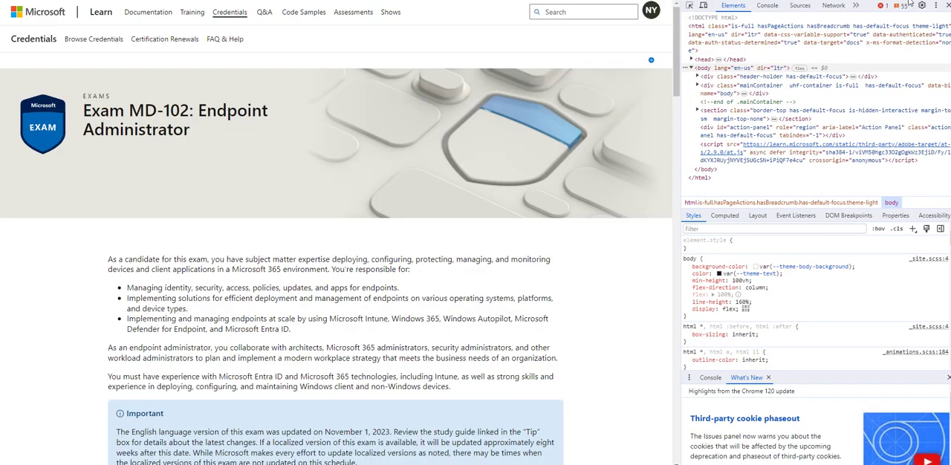
click(944, 6)
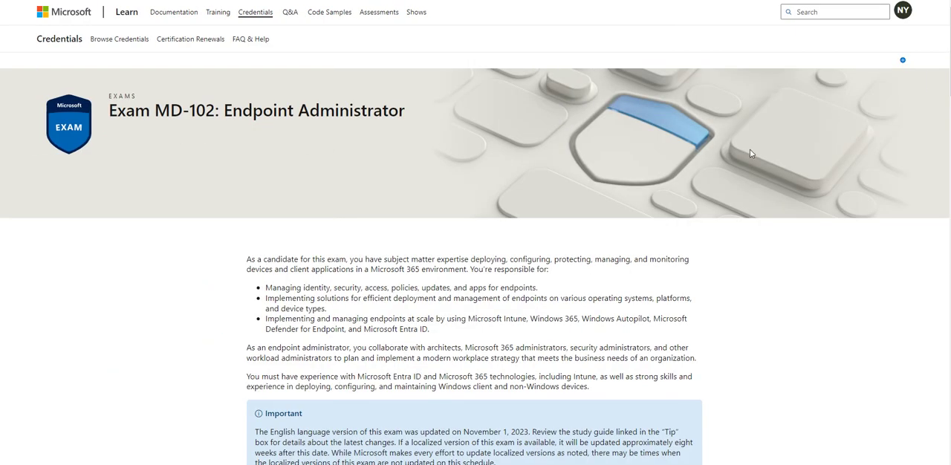